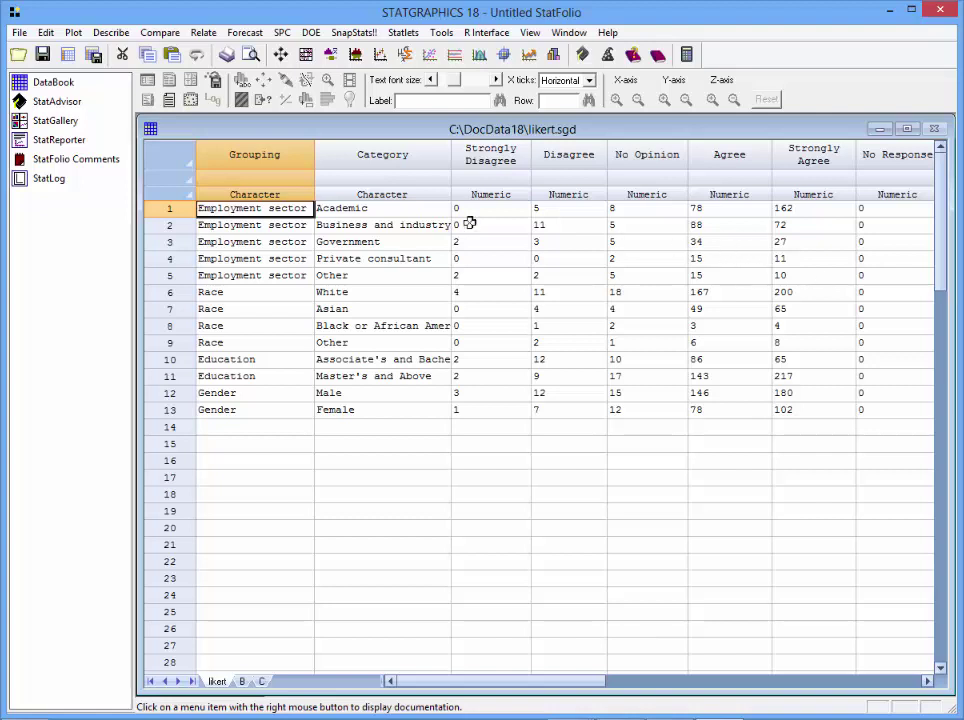
# Review the data columns: Grouping, Category, the five response counts, and No Response.
pyautogui.click(255, 157)
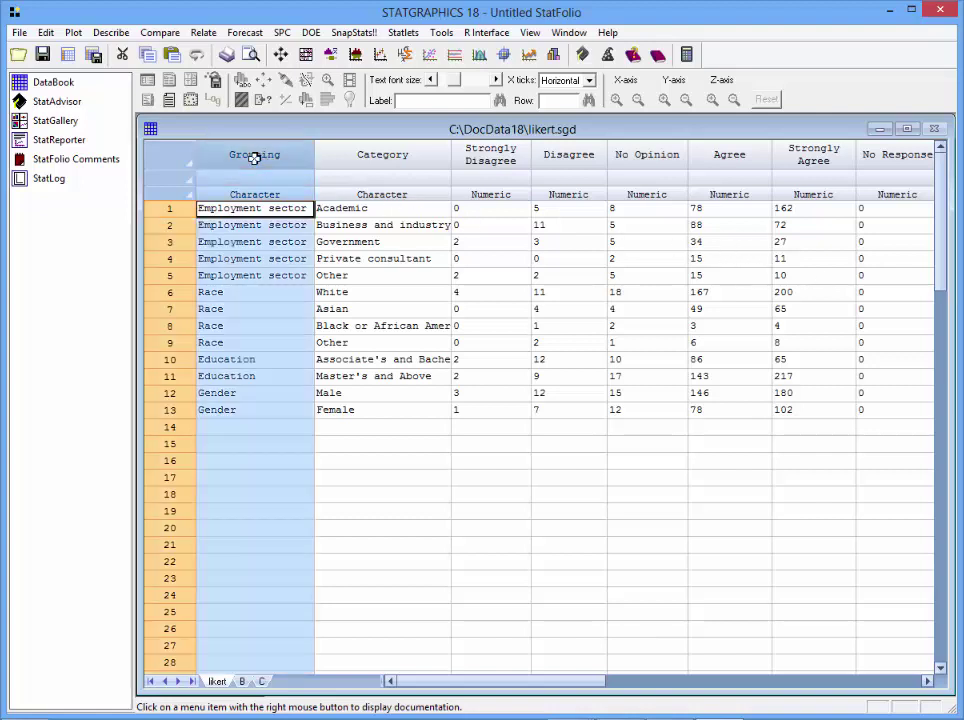
pyautogui.click(370, 155)
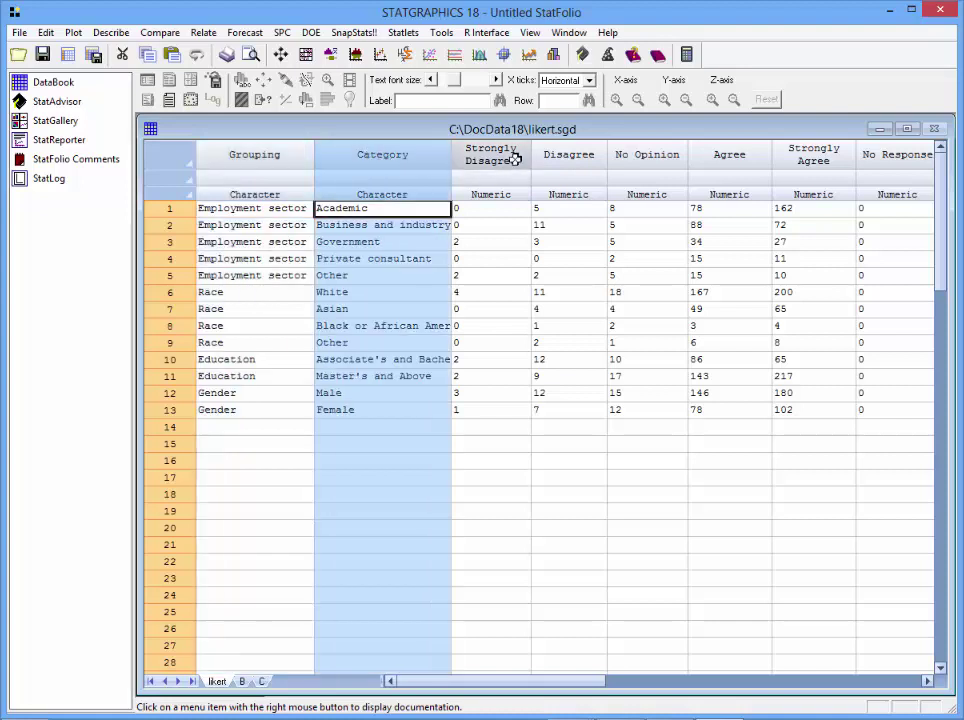
pyautogui.moveTo(491, 160); pyautogui.dragTo(891, 159)
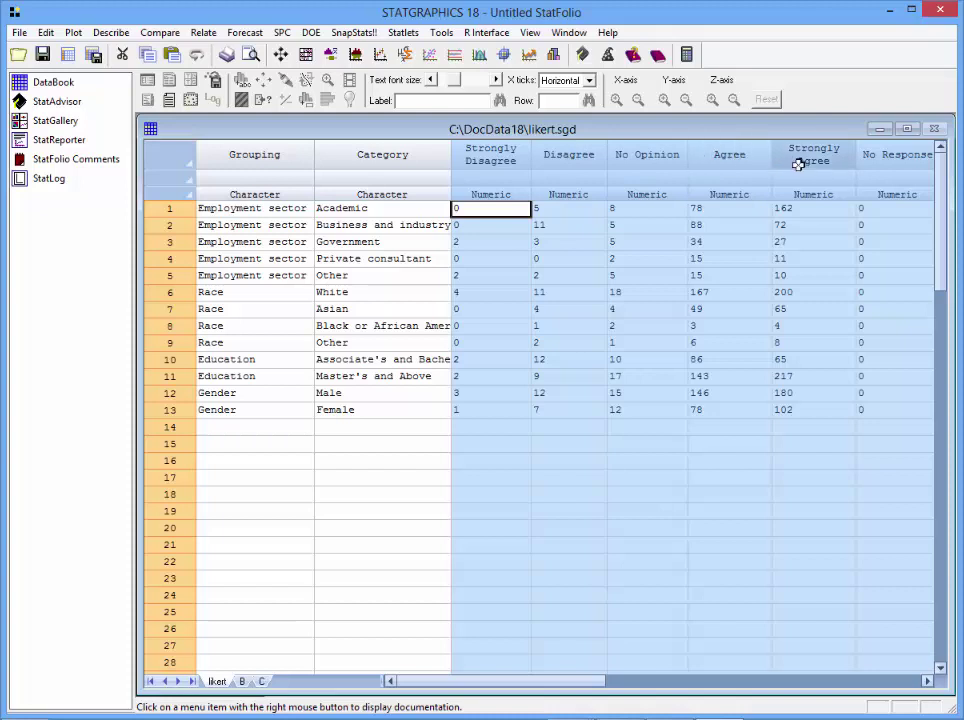
pyautogui.click(908, 157)
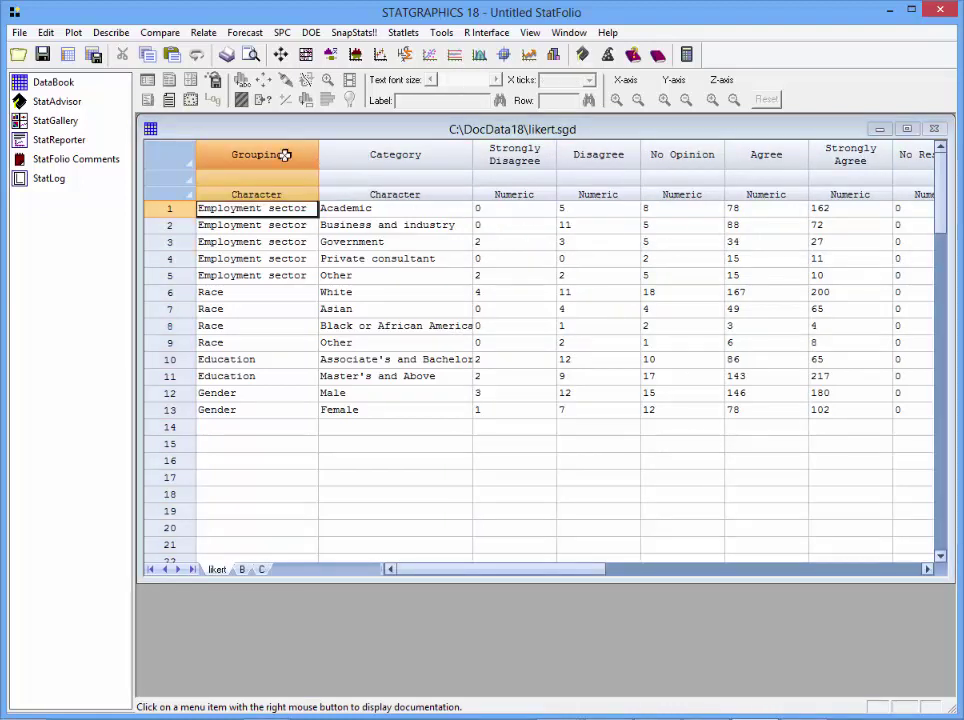
# Start a Likert Plot with Strongly Disagree through Strongly Agree as the Data columns.
pyautogui.click(111, 32)
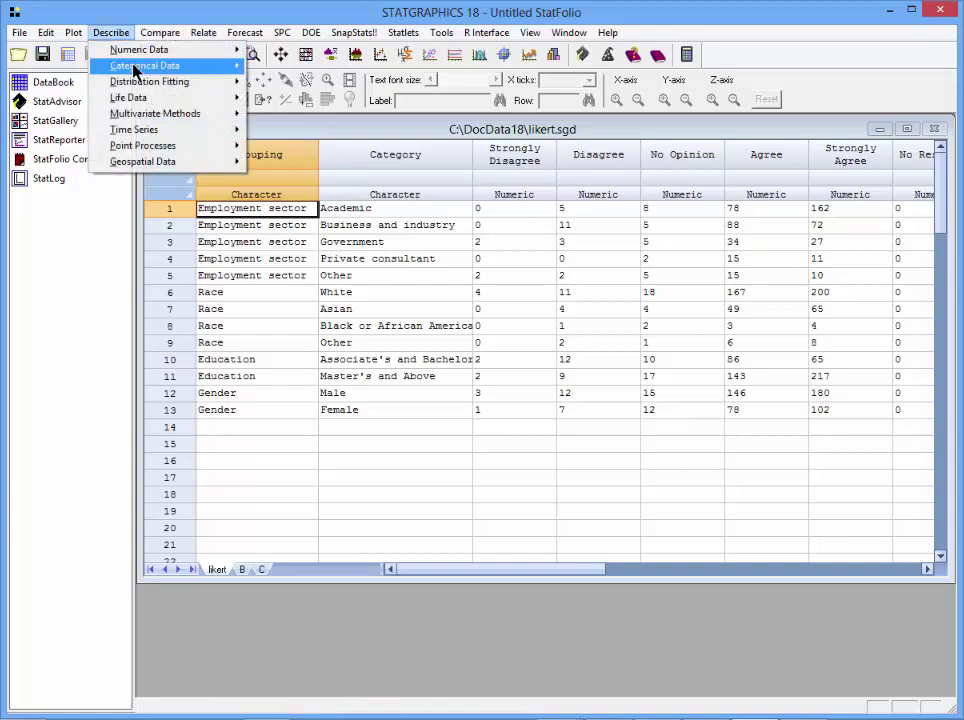
pyautogui.moveTo(151, 63)
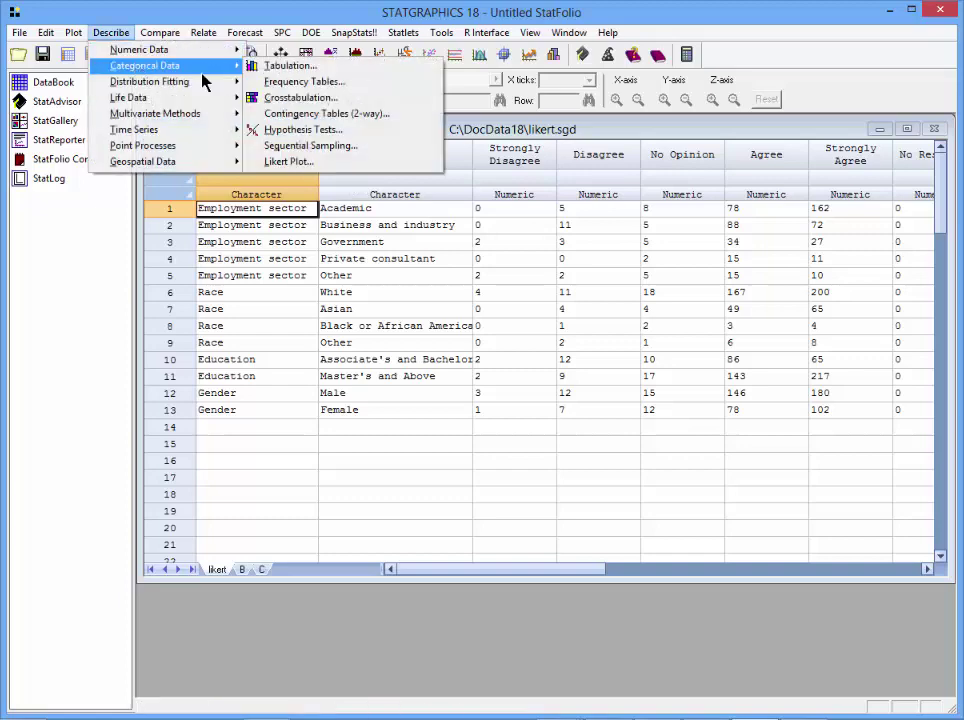
pyautogui.click(295, 162)
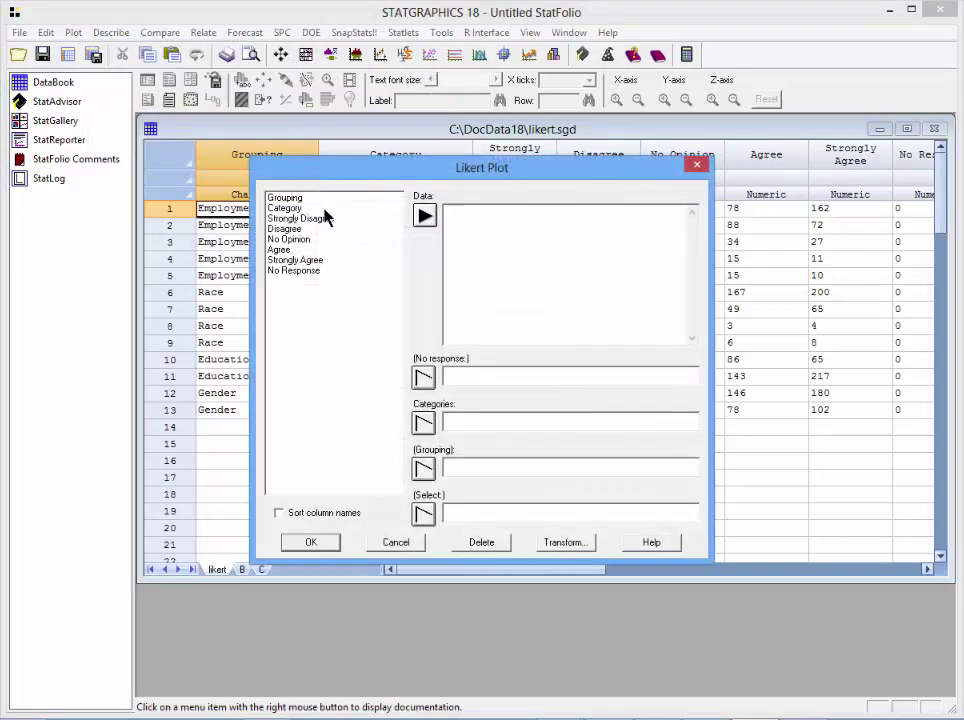
pyautogui.click(325, 219)
pyautogui.keyDown('shift'); pyautogui.click(323, 260); pyautogui.keyUp('shift')
pyautogui.click(424, 217)
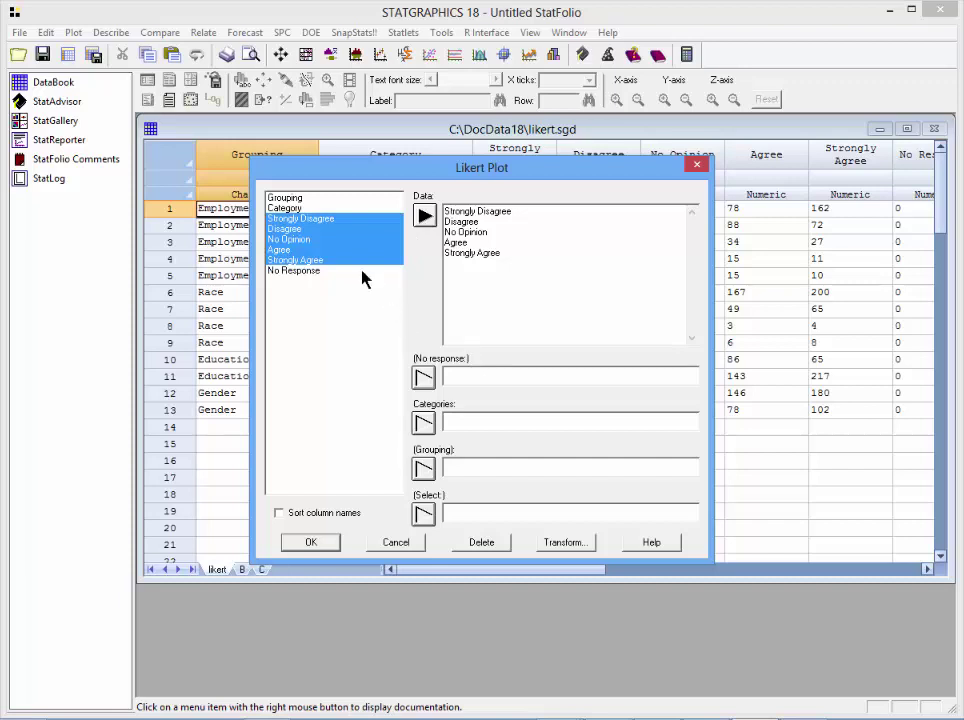
# Assign Category as the Categories variable and Grouping as the Grouping variable.
pyautogui.click(295, 209)
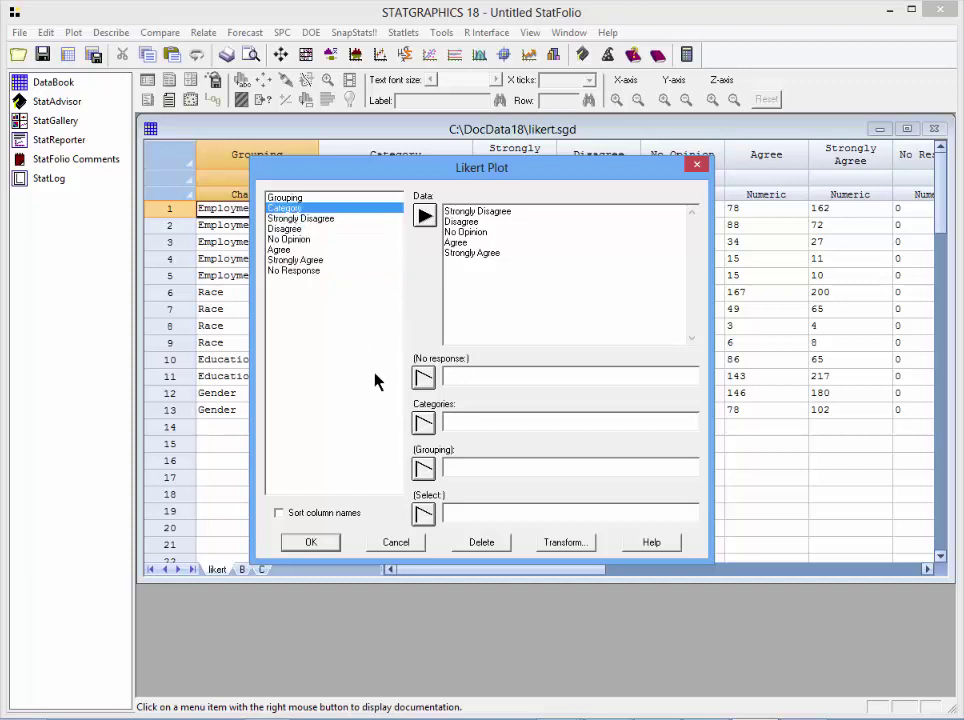
pyautogui.click(423, 424)
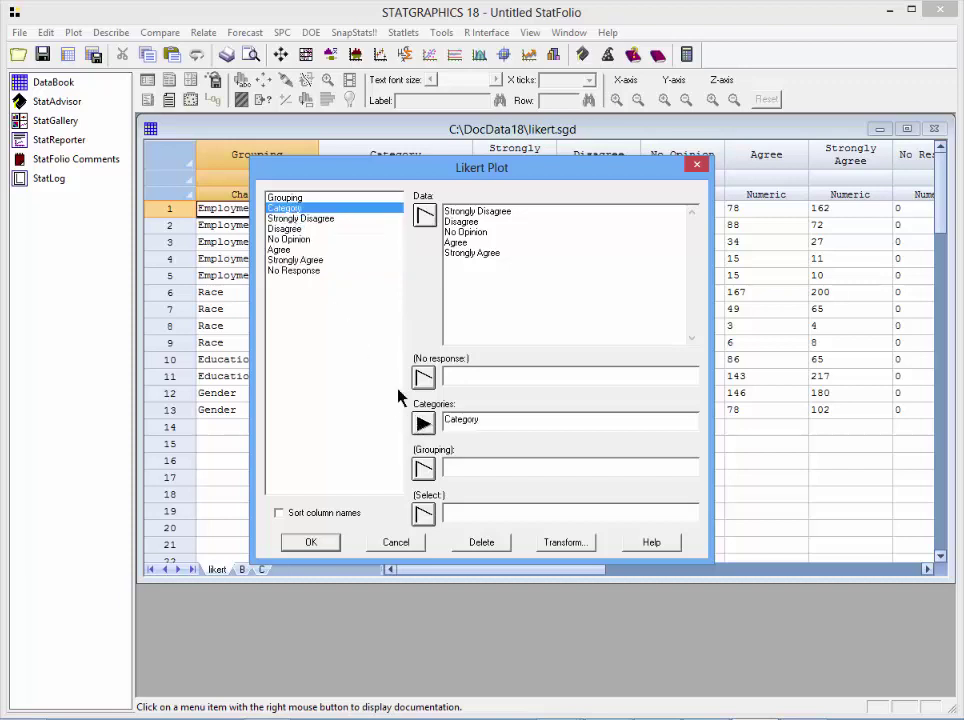
pyautogui.click(300, 199)
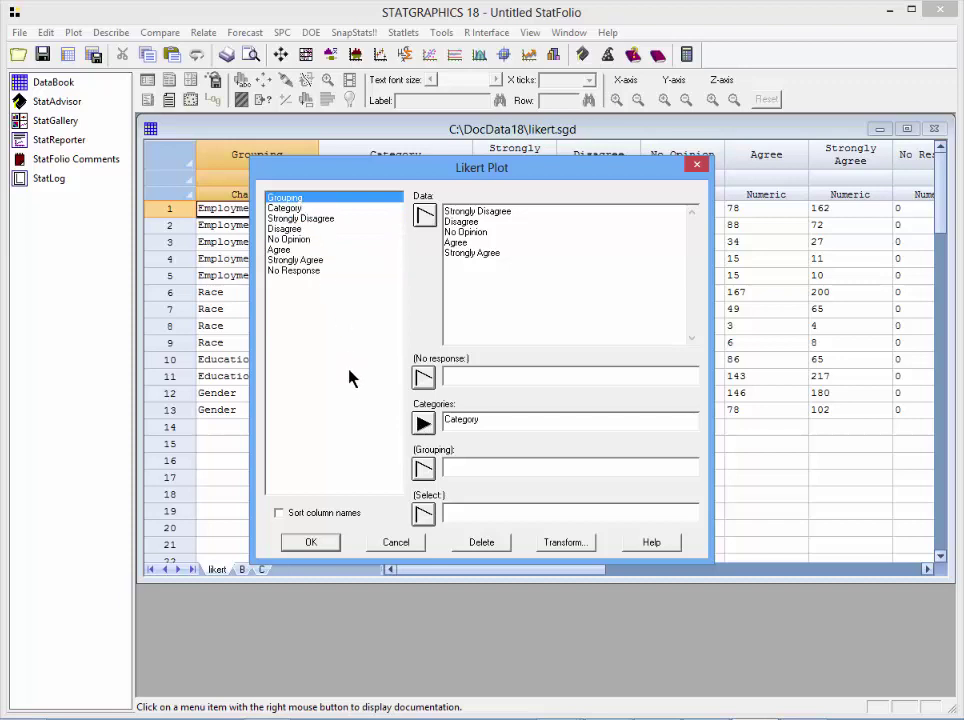
pyautogui.click(423, 469)
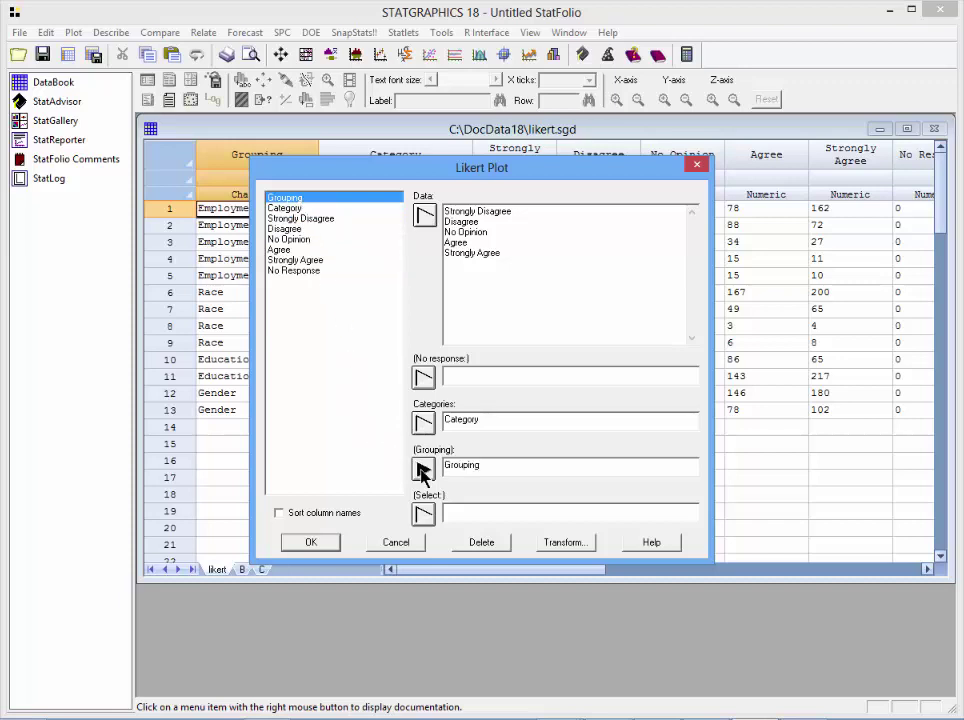
# Confirm the Likert Plot variables and keep the scale starting at 1.0 by 1.0.
pyautogui.click(327, 541)
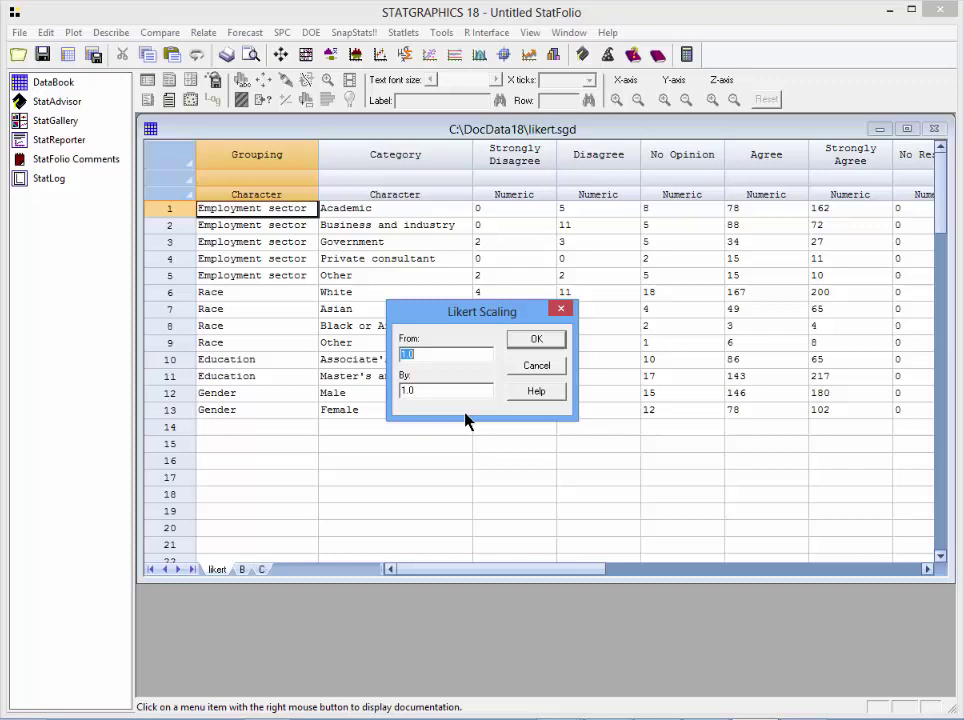
pyautogui.click(454, 354)
pyautogui.click(521, 341)
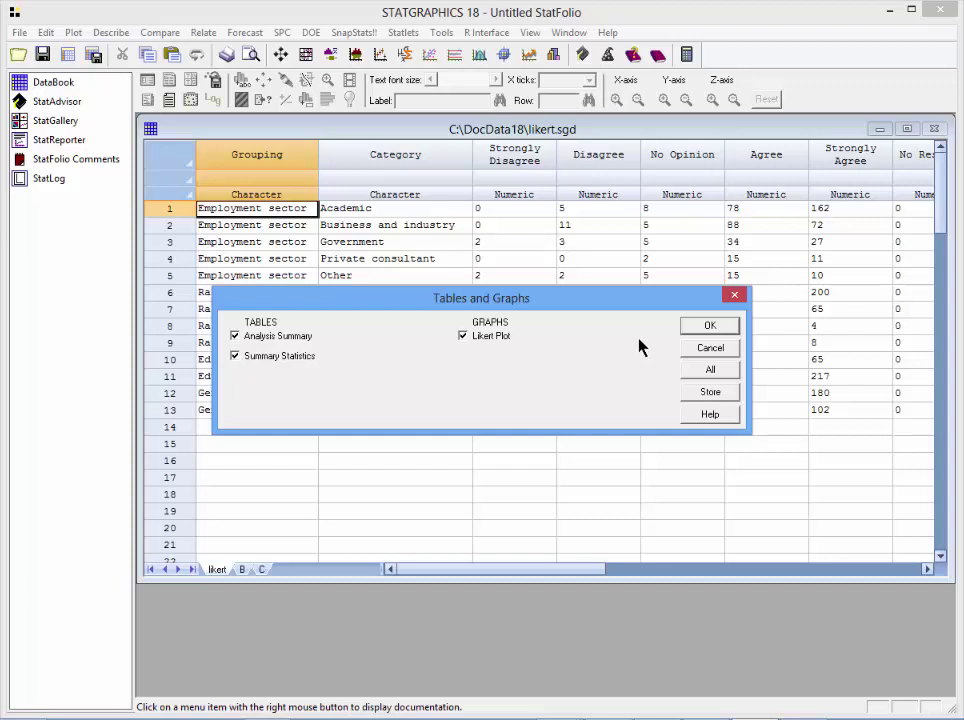
# Generate the tables and Likert plot, maximize the plot, and remove group names from row labels.
pyautogui.click(707, 328)
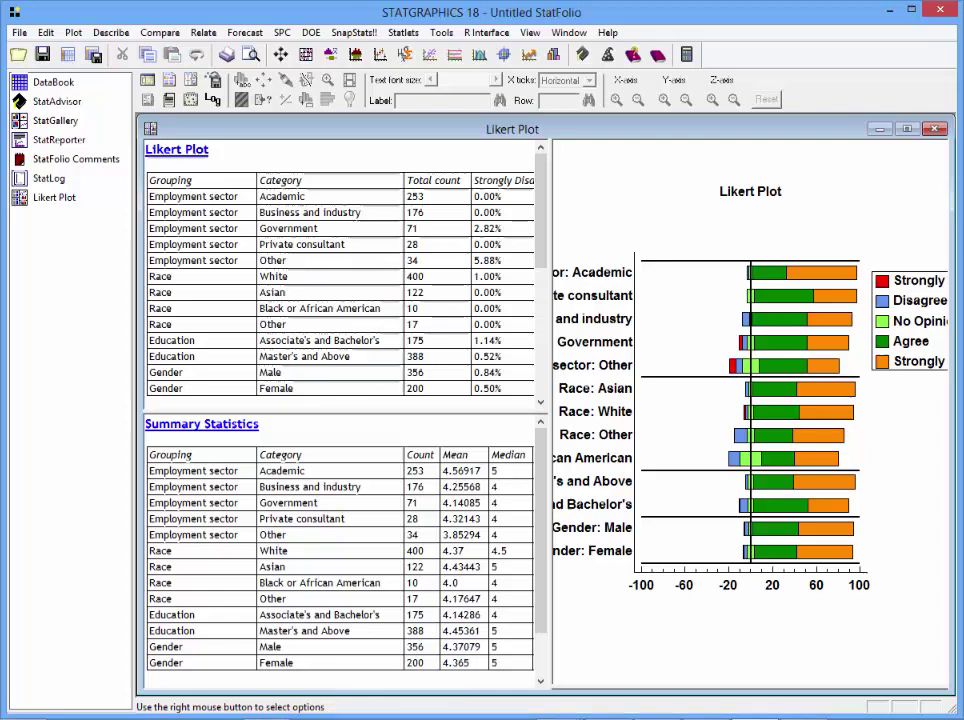
pyautogui.doubleClick(799, 243)
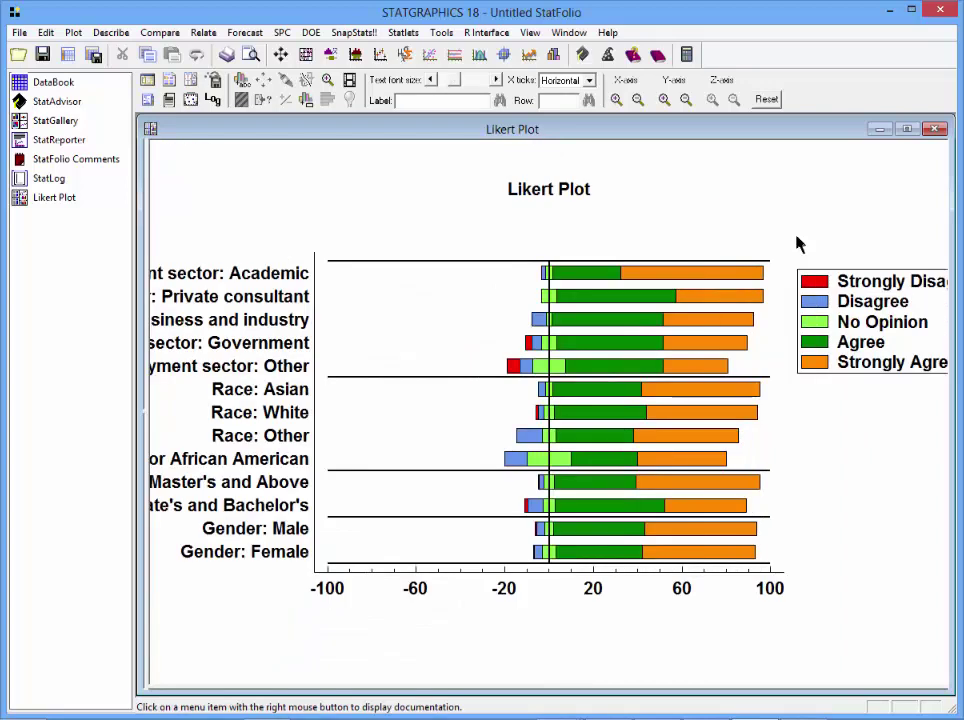
pyautogui.rightClick(676, 214)
pyautogui.click(712, 216)
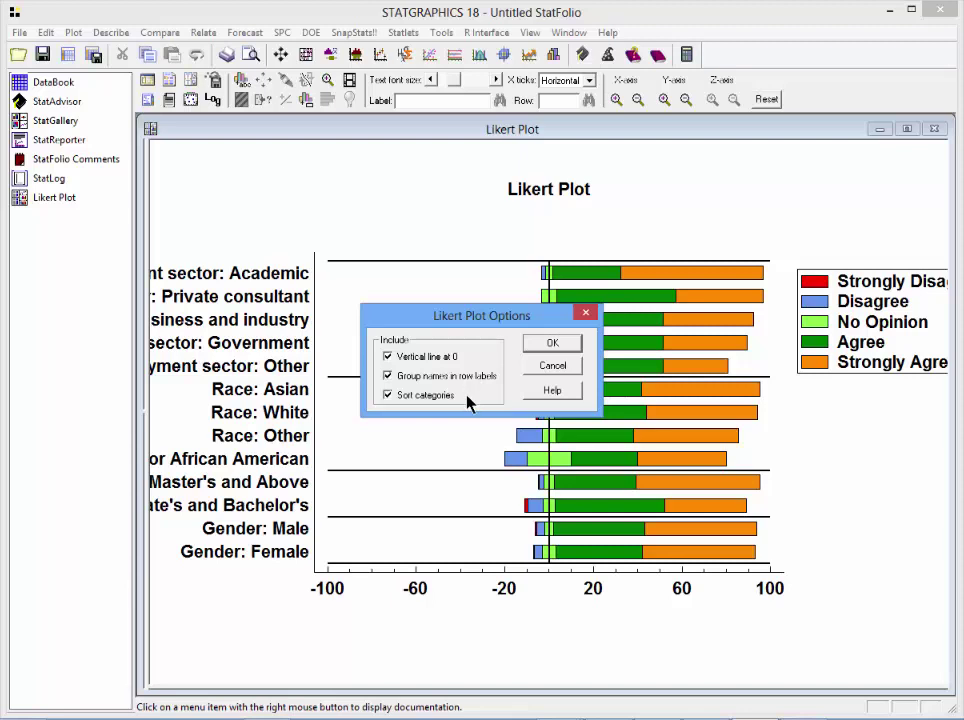
pyautogui.click(549, 346)
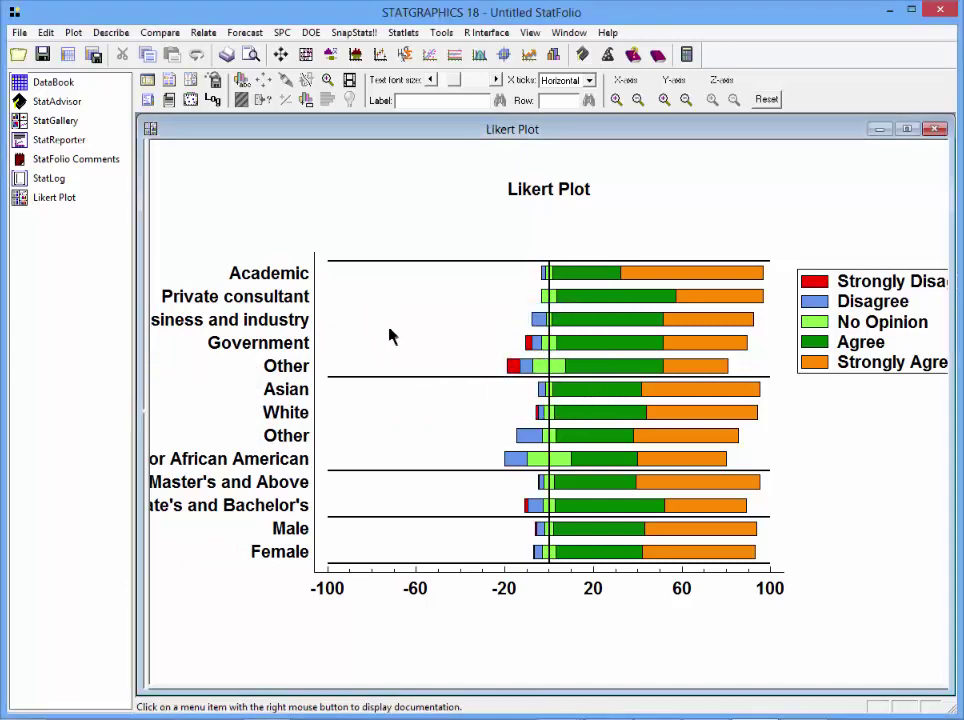
# Decrease the Likert plot's text font size four steps so full category names fit.
pyautogui.click(432, 80)
pyautogui.click(432, 80)
pyautogui.click(432, 80)
pyautogui.click(432, 80)
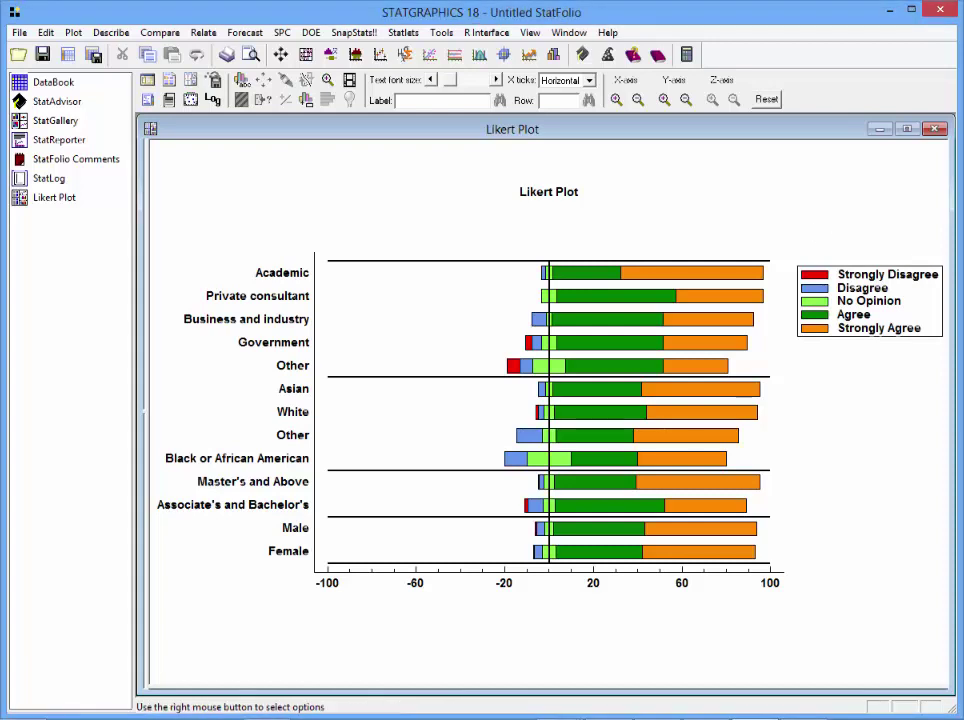
# Restore the multi-pane layout and maximize the Likert percentage table pane.
pyautogui.doubleClick(659, 240)
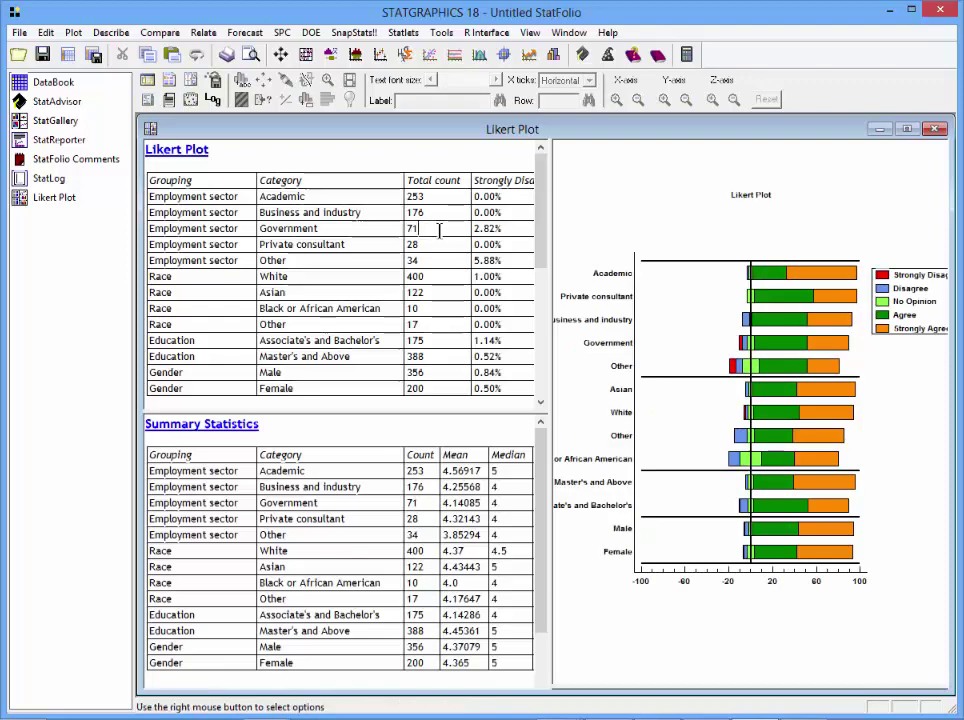
pyautogui.doubleClick(439, 231)
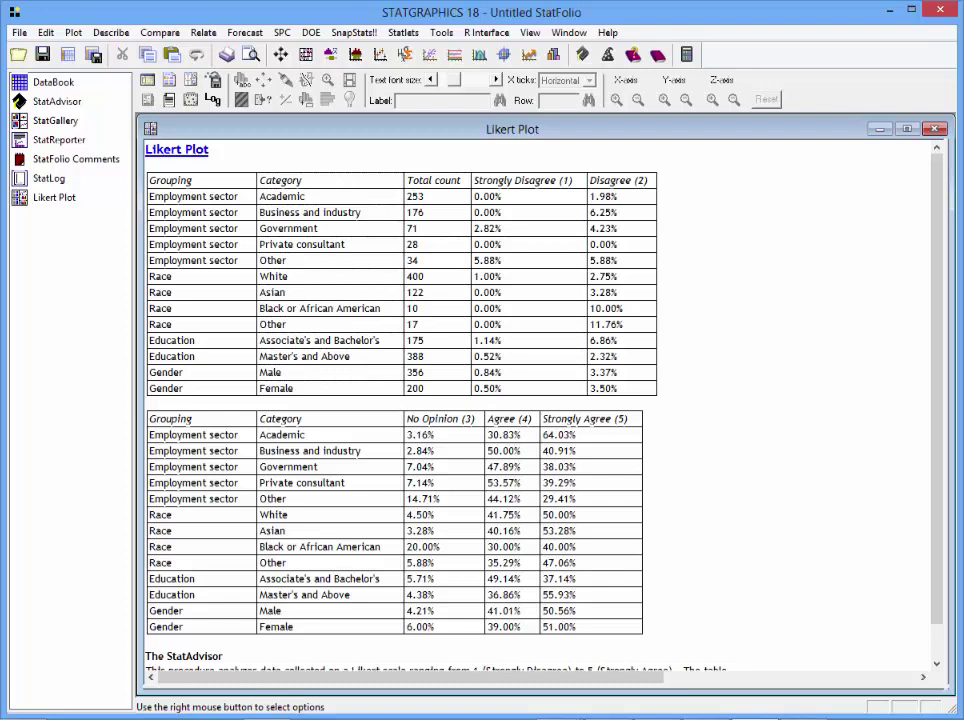
# Increase the Maximum width of output in Tabular Options so the Likert table isn't split.
pyautogui.rightClick(767, 346)
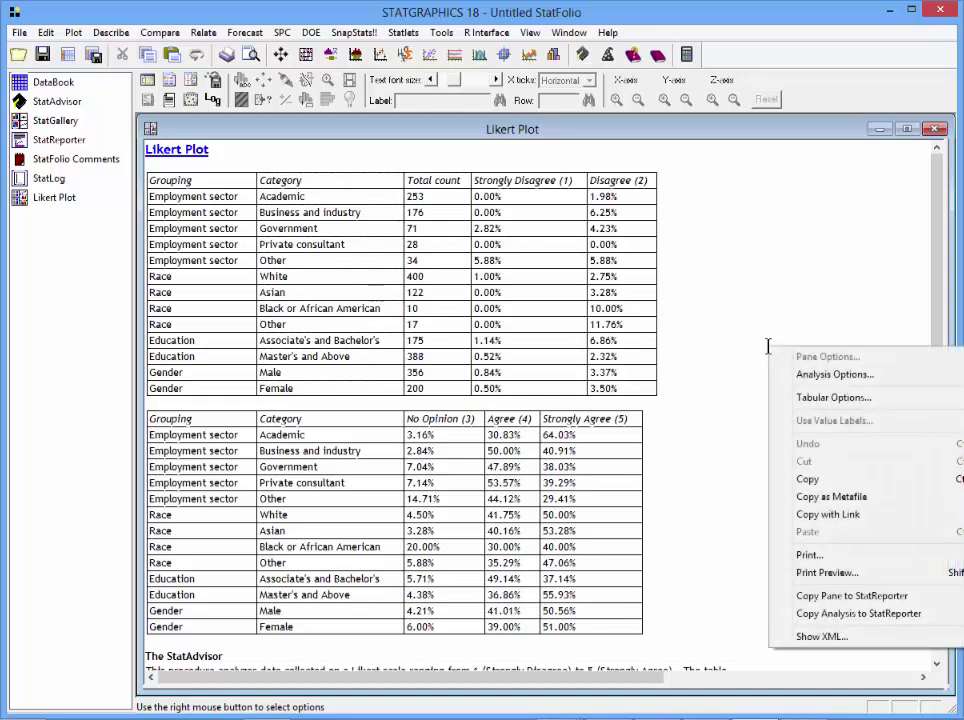
pyautogui.click(806, 397)
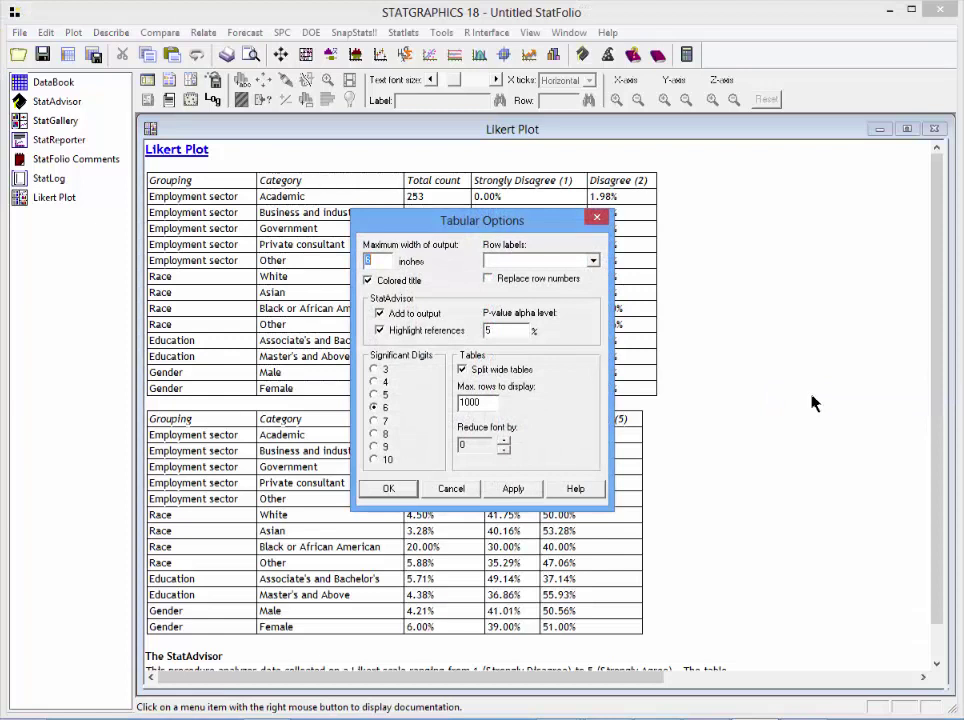
pyautogui.click(386, 262)
pyautogui.click(405, 489)
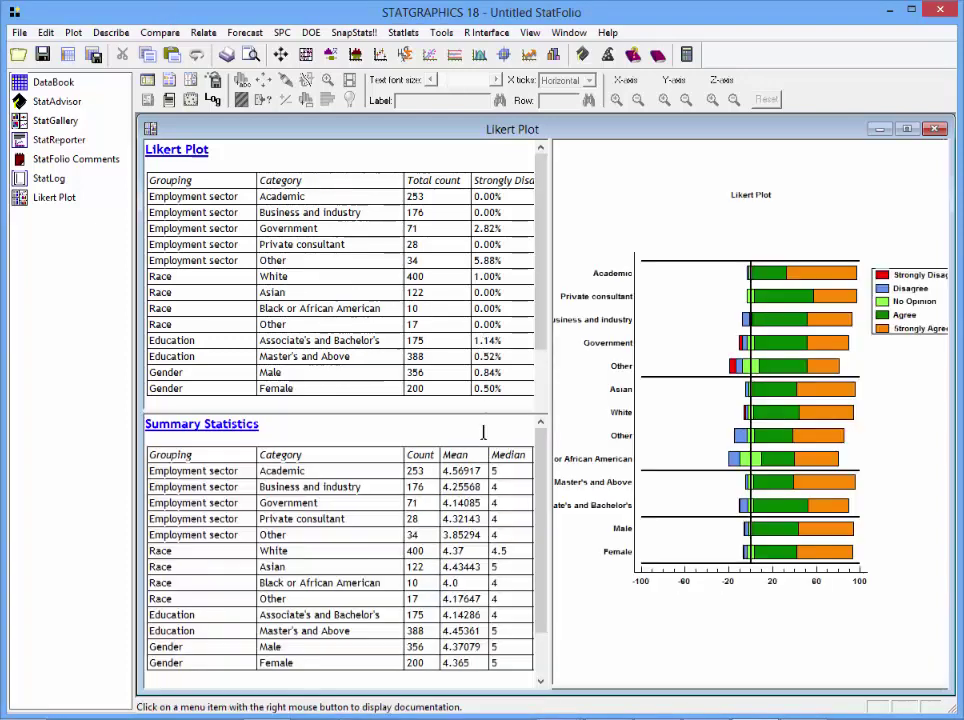
# Maximize the Summary Statistics pane to show count, mean, median, mode and standard deviation per category.
pyautogui.doubleClick(479, 452)
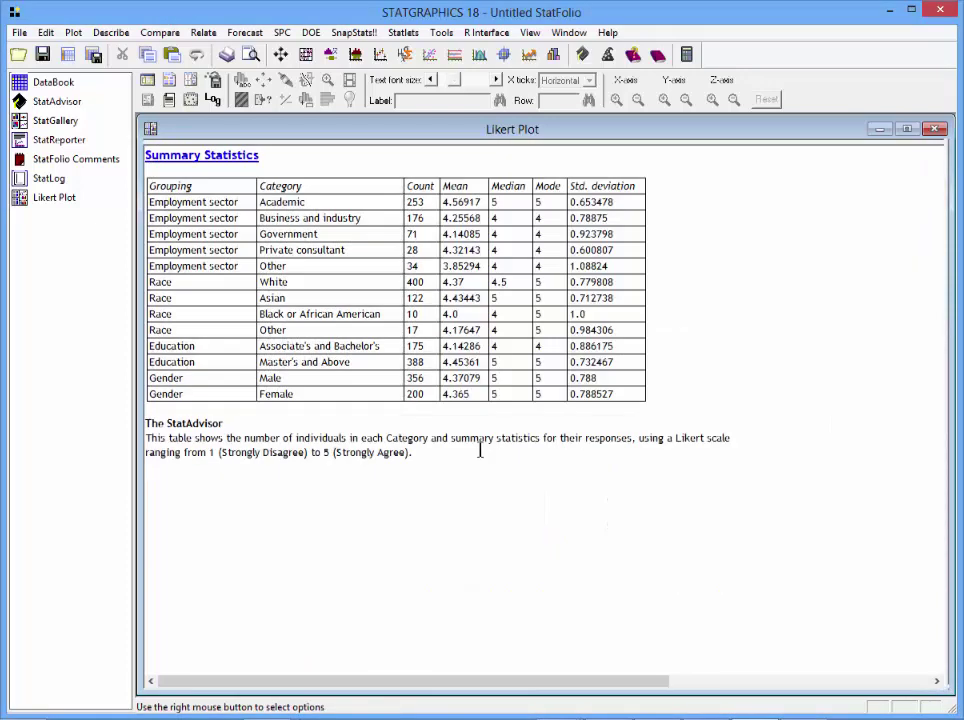